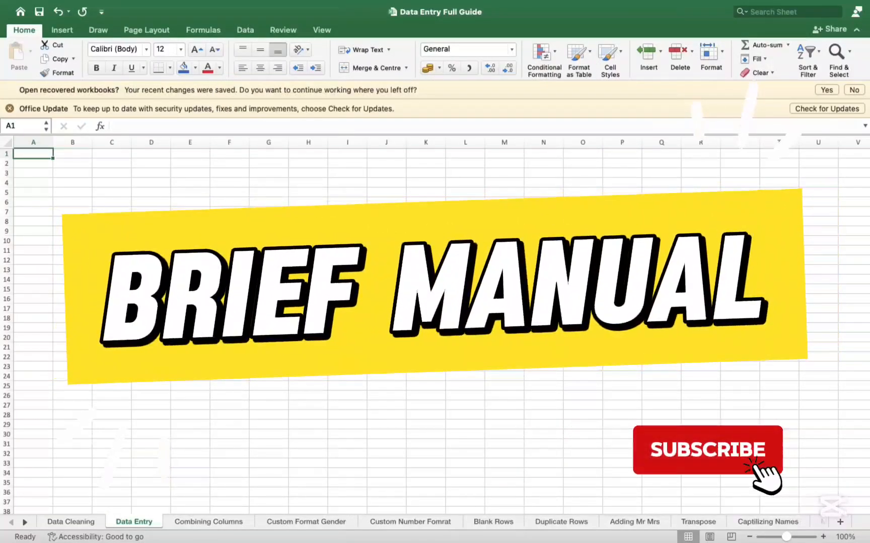
Enter the subject headers English, Spanish, Science, French, Geography and History across cells C3 to H3
{"action": "left_click", "coordinate": [110, 174]}
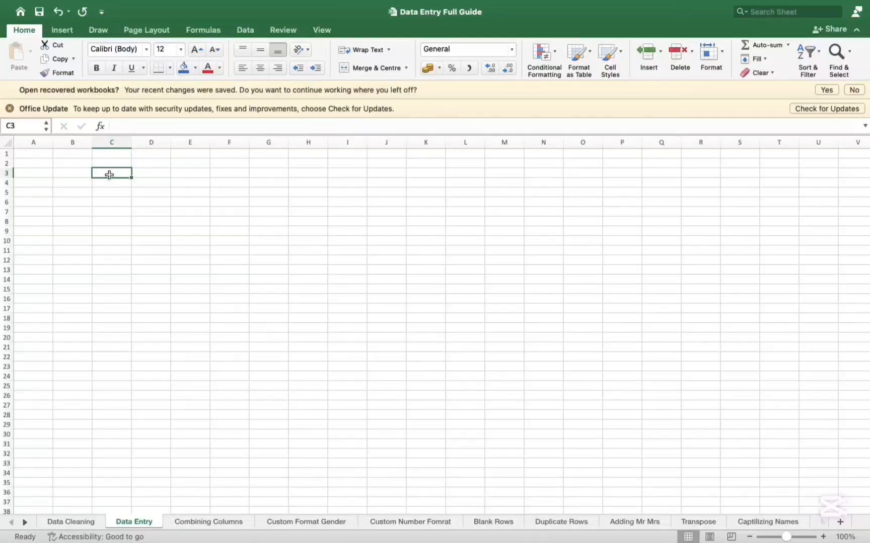
{"action": "type", "text": "English"}
{"action": "key", "text": "Tab"}
{"action": "type", "text": "Spanish"}
{"action": "key", "text": "Tab"}
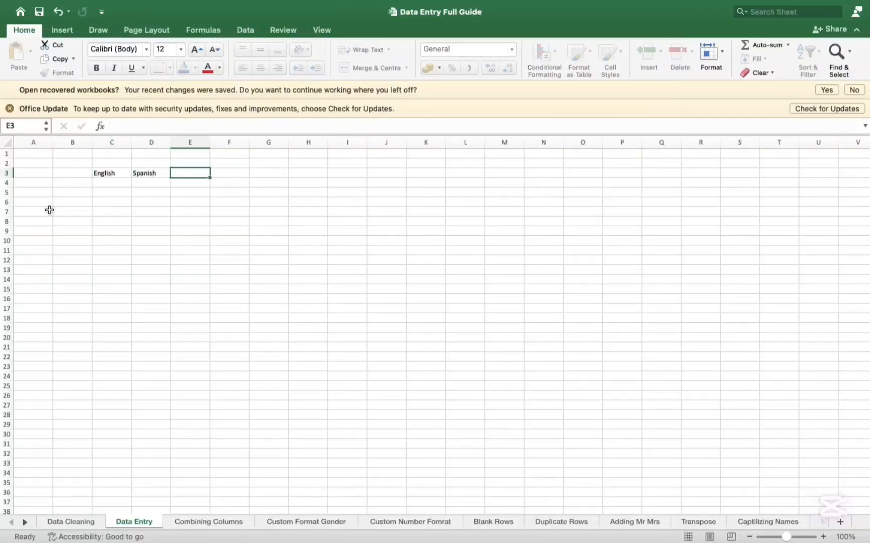
{"action": "type", "text": "Science"}
{"action": "key", "text": "Tab"}
{"action": "type", "text": "French"}
{"action": "key", "text": "Tab"}
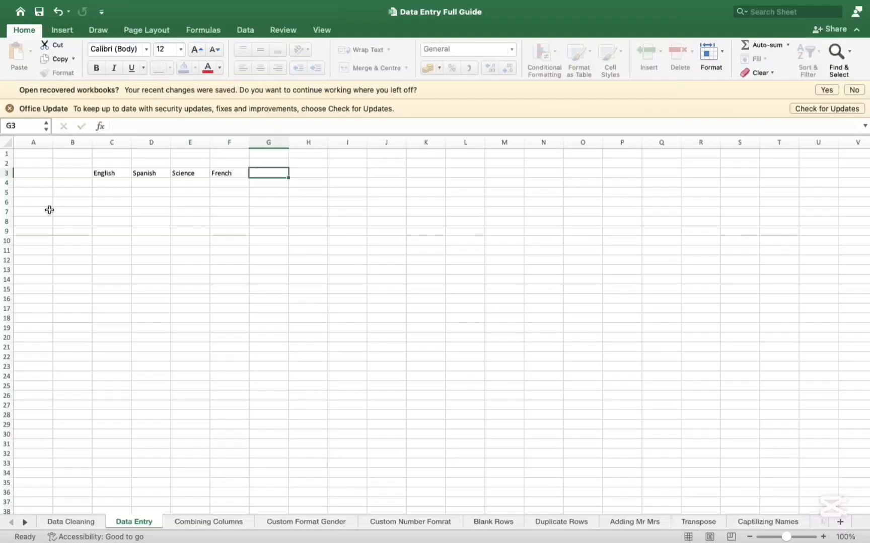
{"action": "type", "text": "Geography"}
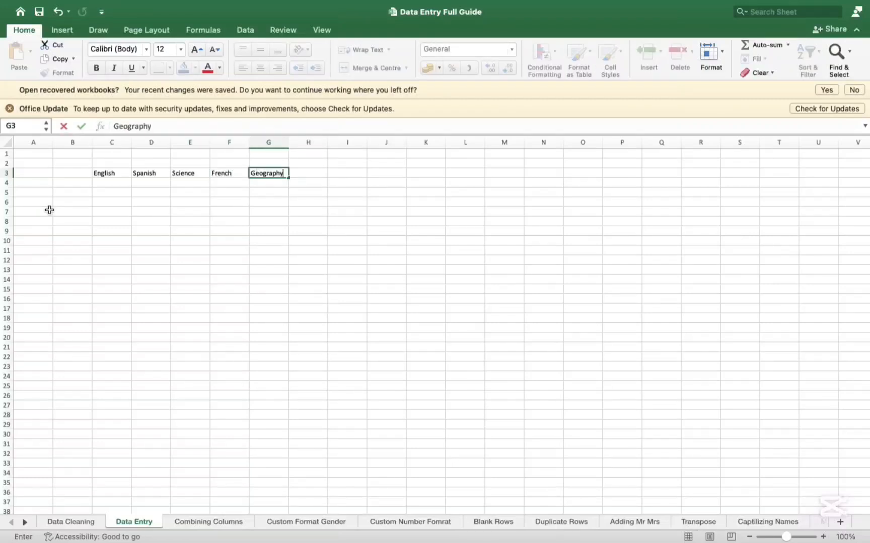
{"action": "key", "text": "Tab"}
{"action": "type", "text": "History"}
Enter the five students' first names down cells B4 to B8
{"action": "left_click", "coordinate": [67, 183]}
{"action": "type", "text": "Anna"}
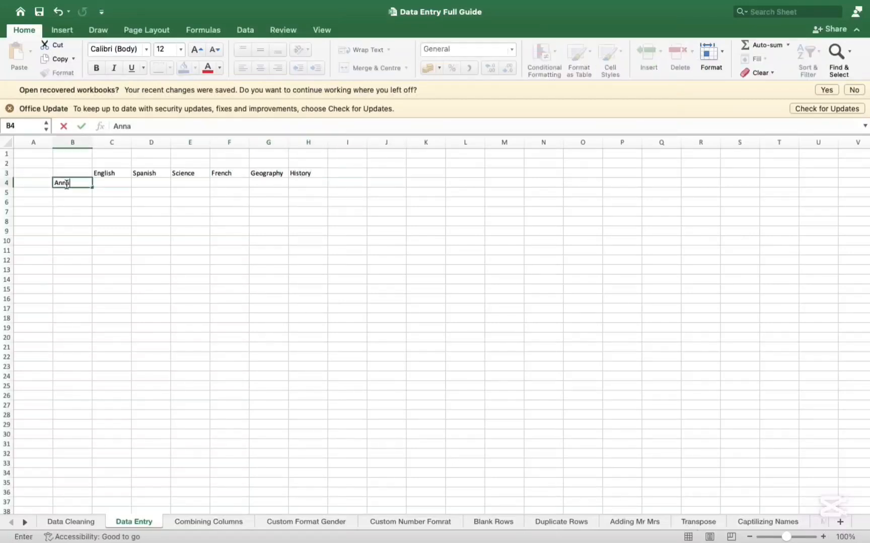
{"action": "key", "text": "Return"}
{"action": "type", "text": "Henry"}
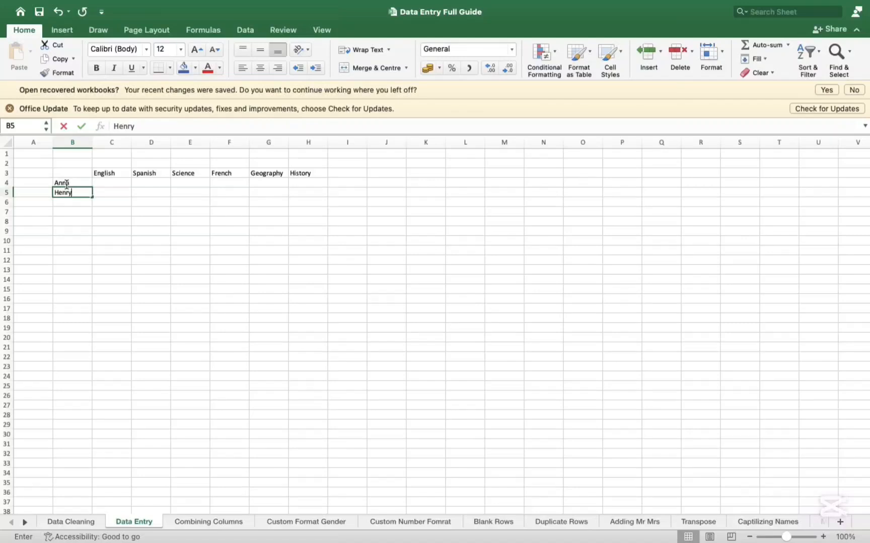
{"action": "key", "text": "Return"}
{"action": "type", "text": "Maria"}
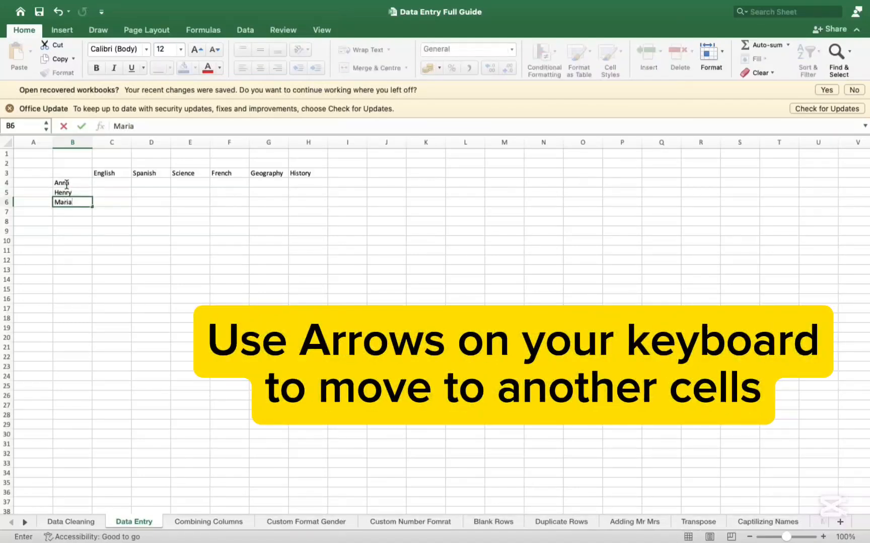
{"action": "key", "text": "Return"}
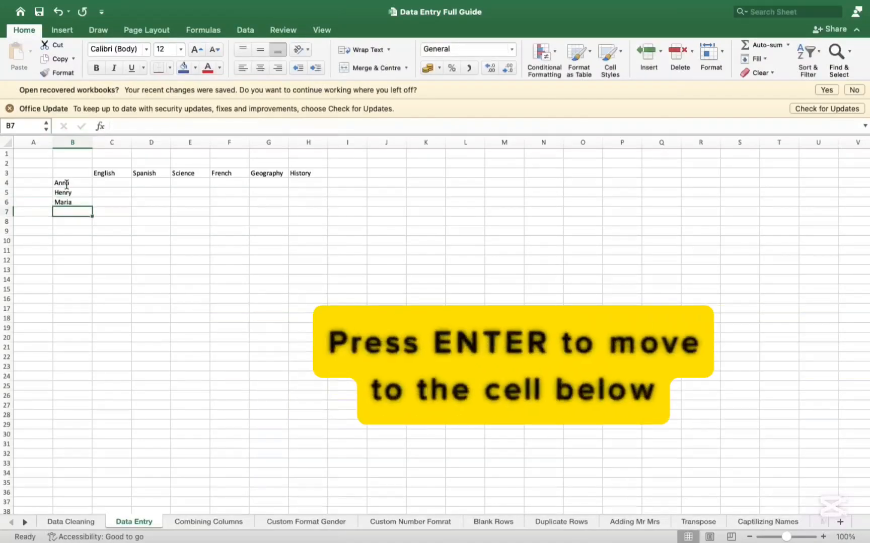
{"action": "type", "text": "Jane"}
{"action": "key", "text": "Return"}
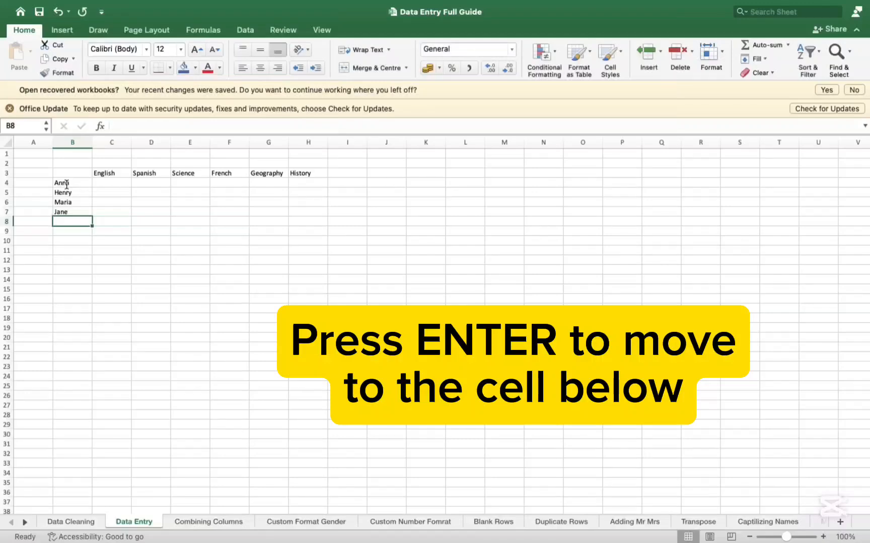
{"action": "type", "text": "James"}
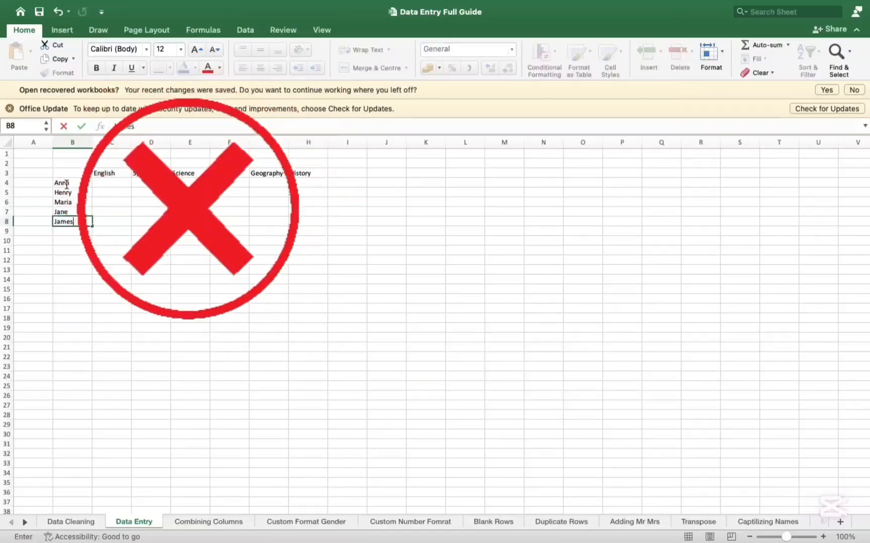
{"action": "left_click", "coordinate": [33, 241]}
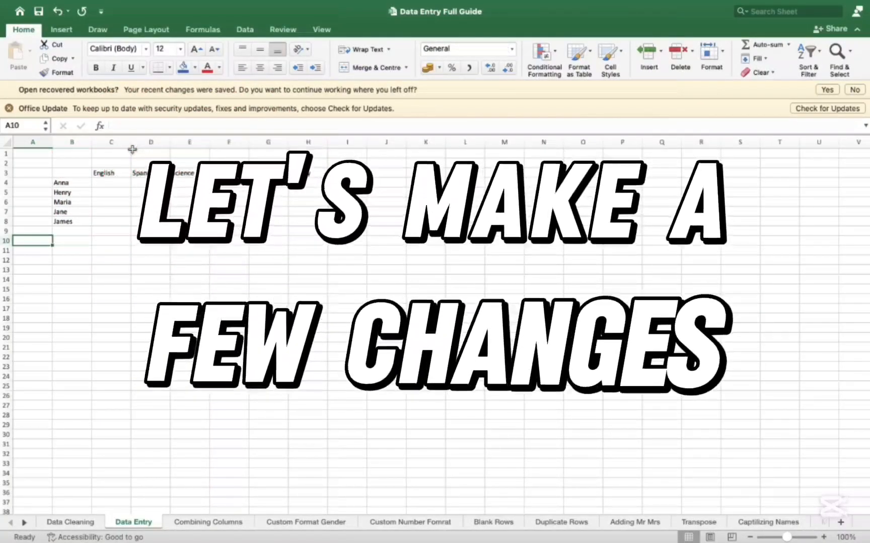
Set the font size of the subject headers in C3:H3 to 16
{"action": "left_click", "coordinate": [108, 173]}
{"action": "left_click_drag", "start_coordinate": [107, 173], "coordinate": [301, 175]}
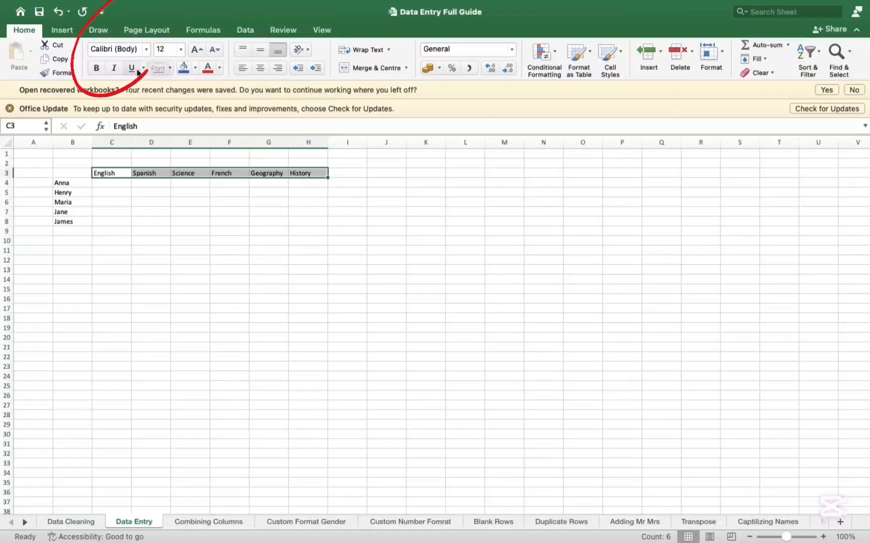
{"action": "left_click", "coordinate": [147, 50]}
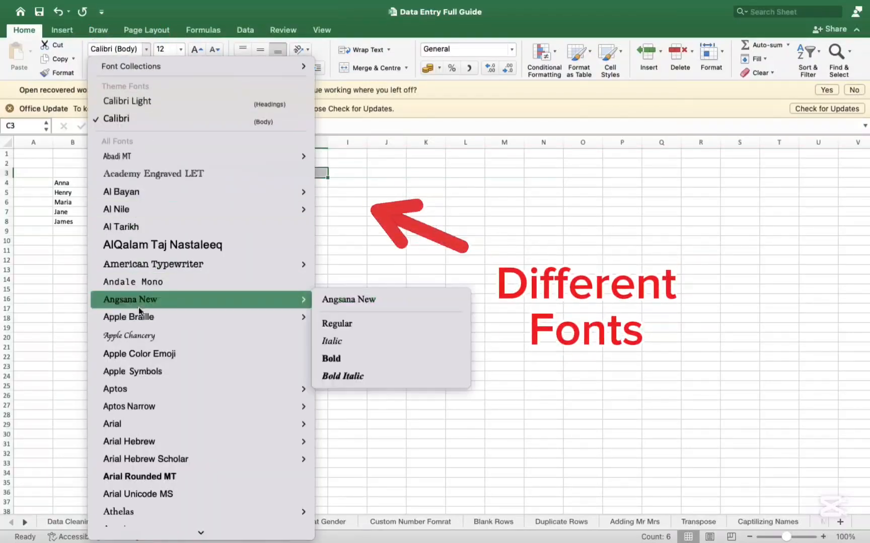
{"action": "left_click", "coordinate": [185, 52]}
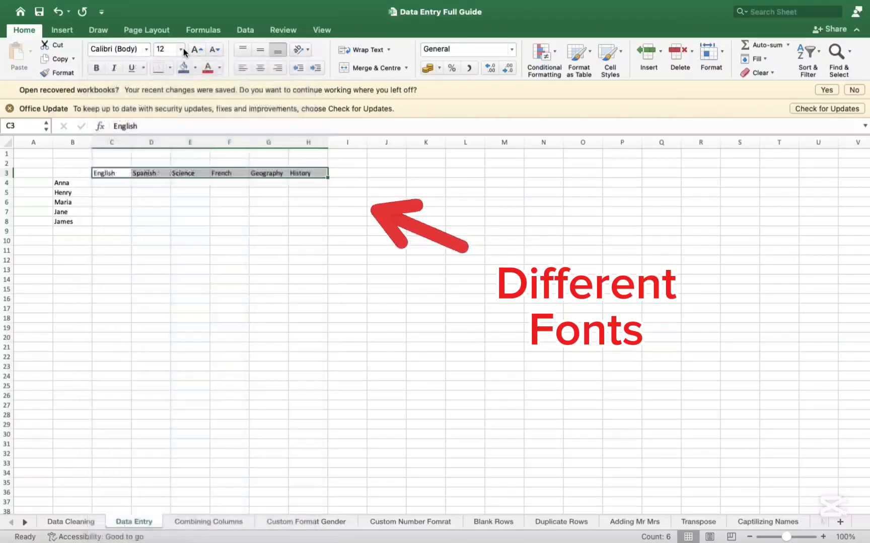
{"action": "left_click", "coordinate": [181, 49]}
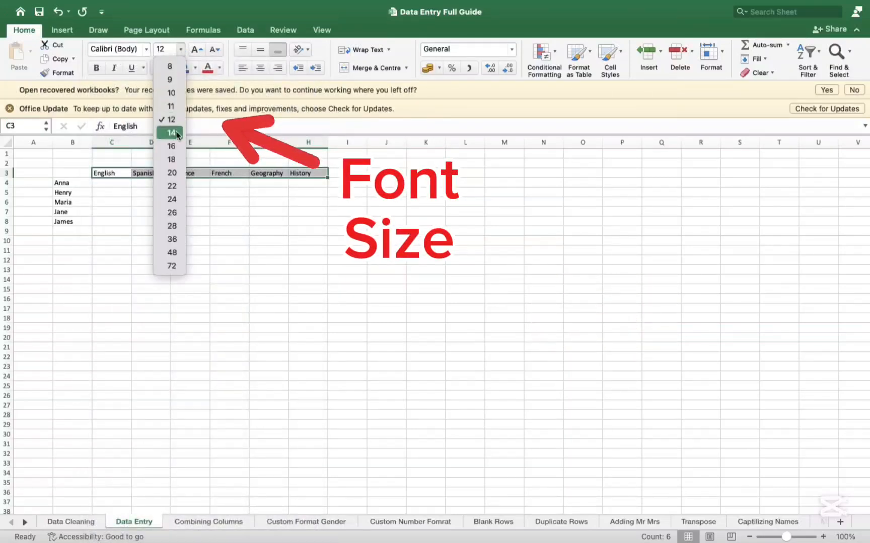
{"action": "left_click", "coordinate": [176, 146]}
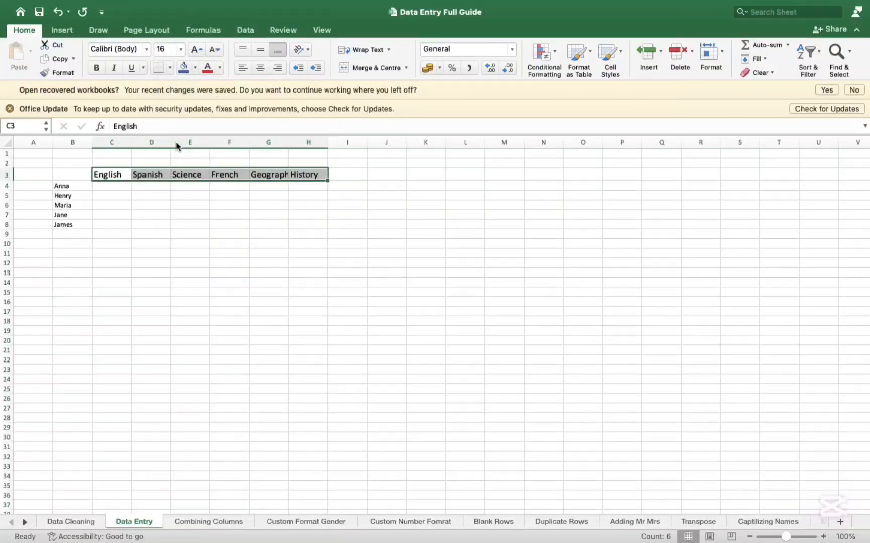
Set the font size of the student names in B4:B8 to 16 and autofit the Geography column's width
{"action": "left_click_drag", "start_coordinate": [64, 185], "coordinate": [77, 227]}
{"action": "left_click", "coordinate": [180, 50]}
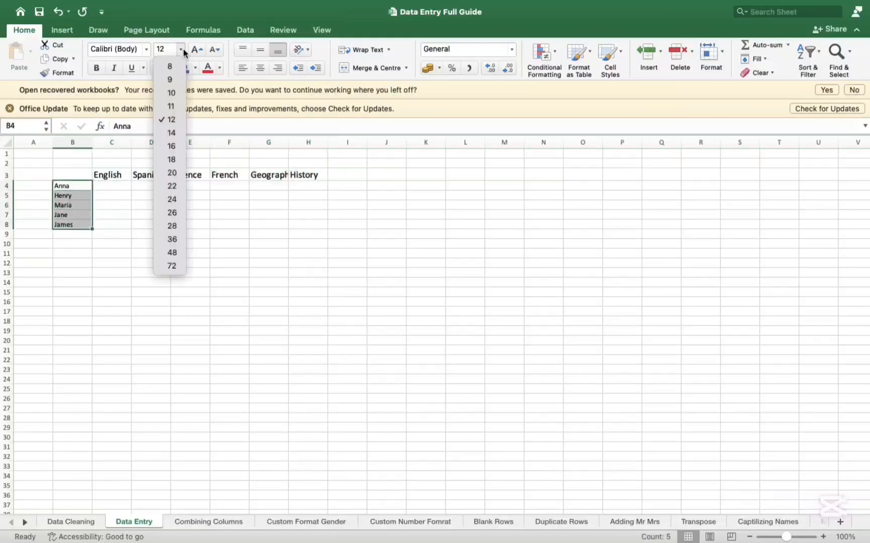
{"action": "left_click", "coordinate": [177, 146]}
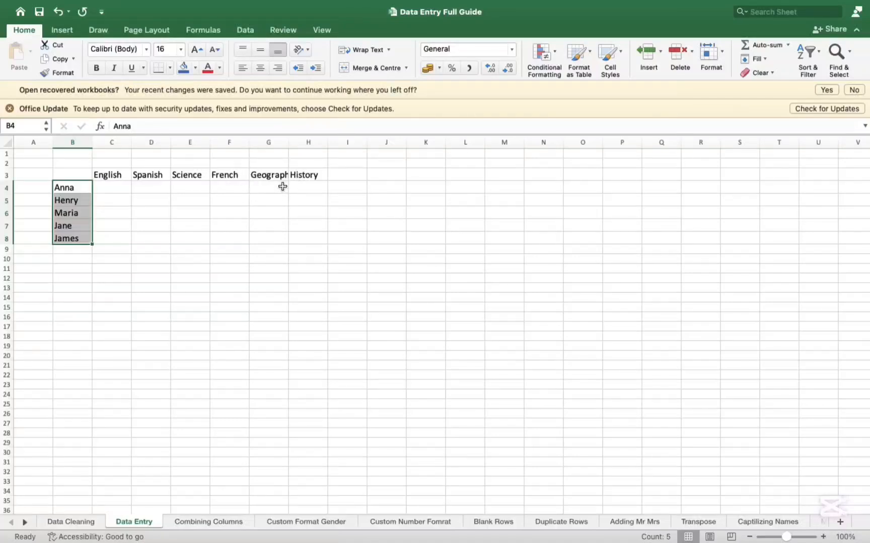
{"action": "double_click", "coordinate": [289, 145]}
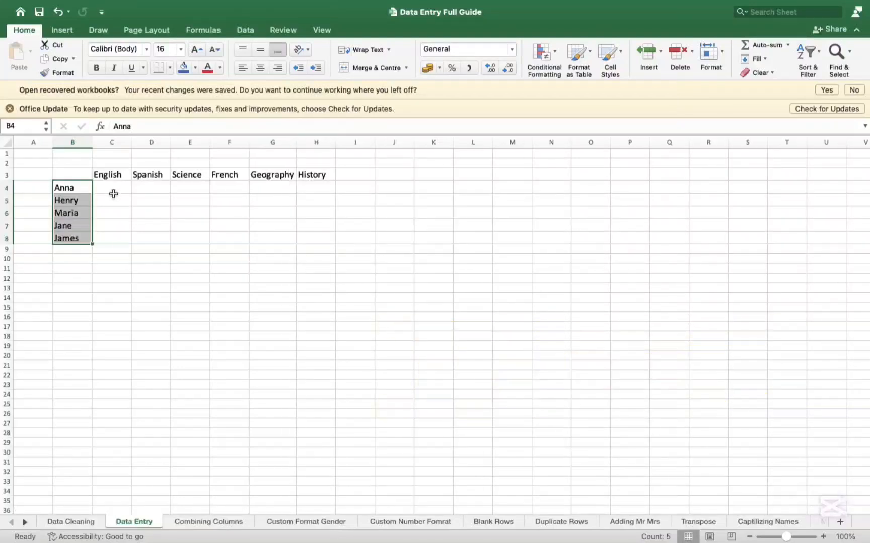
Enter the first student's scores 23, 32, 43, 67 and 86 in cells C4 to G4
{"action": "left_click", "coordinate": [113, 194]}
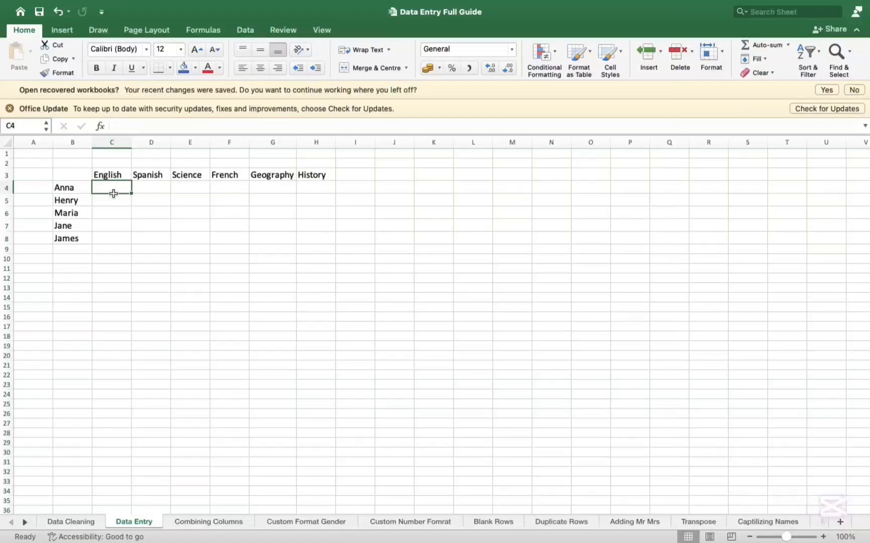
{"action": "type", "text": "23"}
{"action": "key", "text": "Tab"}
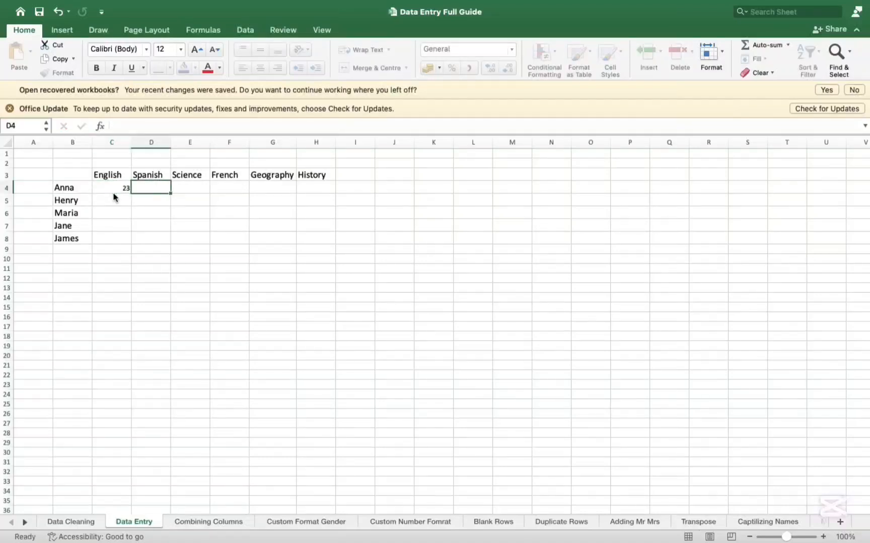
{"action": "type", "text": "32"}
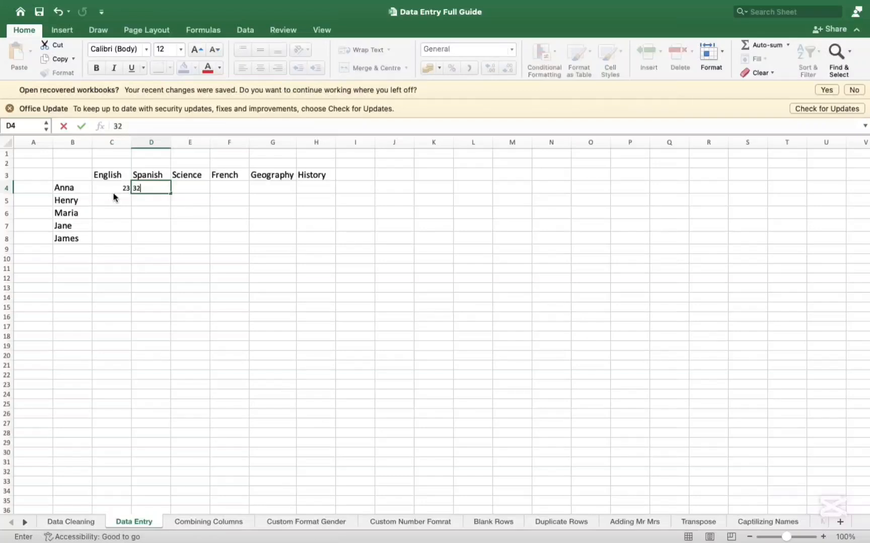
{"action": "key", "text": "Tab"}
{"action": "type", "text": "43"}
{"action": "key", "text": "Tab"}
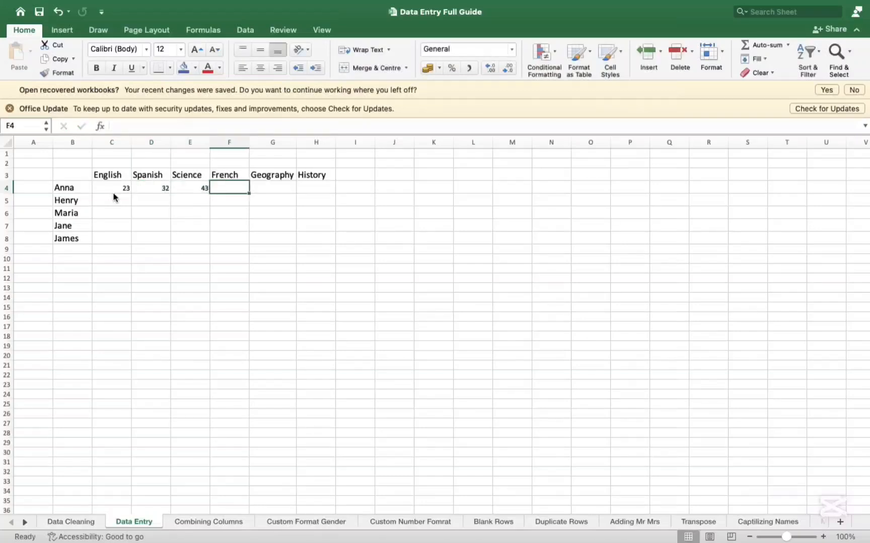
{"action": "type", "text": "67"}
{"action": "key", "text": "Right"}
{"action": "type", "text": "86"}
Enter the scores 76, 23, 43, 65, 76 in C5:G5 and 67, 54, 67, 32 in C6:F6
{"action": "key", "text": "Down"}
{"action": "type", "text": "76"}
{"action": "key", "text": "Left"}
{"action": "type", "text": "6543"}
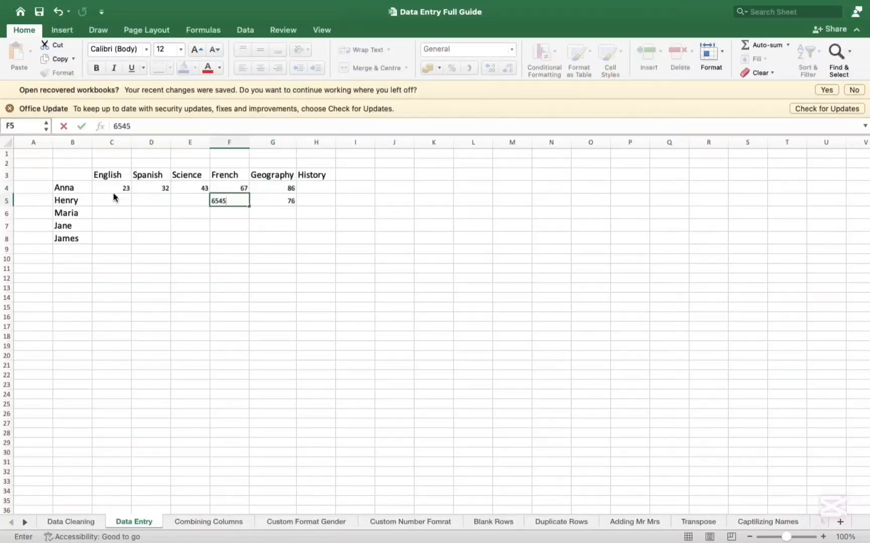
{"action": "key", "text": "BackSpace"}
{"action": "key", "text": "BackSpace"}
{"action": "key", "text": "Left"}
{"action": "type", "text": "76\t23 67\t54\t67\t32\t"}
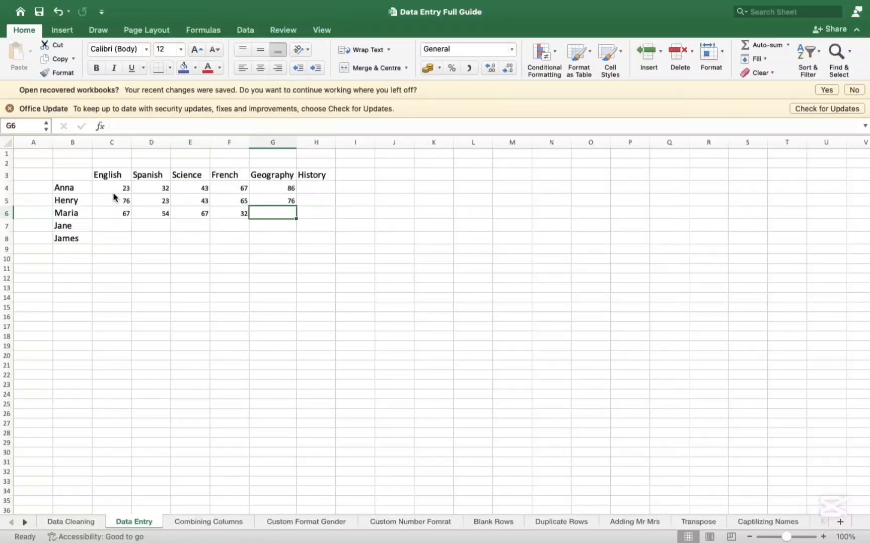
Enter the score 56 in G6 and the fourth student's scores 34, 65, 98, 23, 21 in C7:G7
{"action": "type", "text": "56"}
{"action": "key", "text": "Down"}
{"action": "type", "text": "21"}
{"action": "key", "text": "Left"}
{"action": "type", "text": "23"}
{"action": "key", "text": "Left"}
{"action": "type", "text": "98"}
{"action": "key", "text": "Left"}
{"action": "type", "text": "65"}
{"action": "key", "text": "Left"}
{"action": "type", "text": "34"}
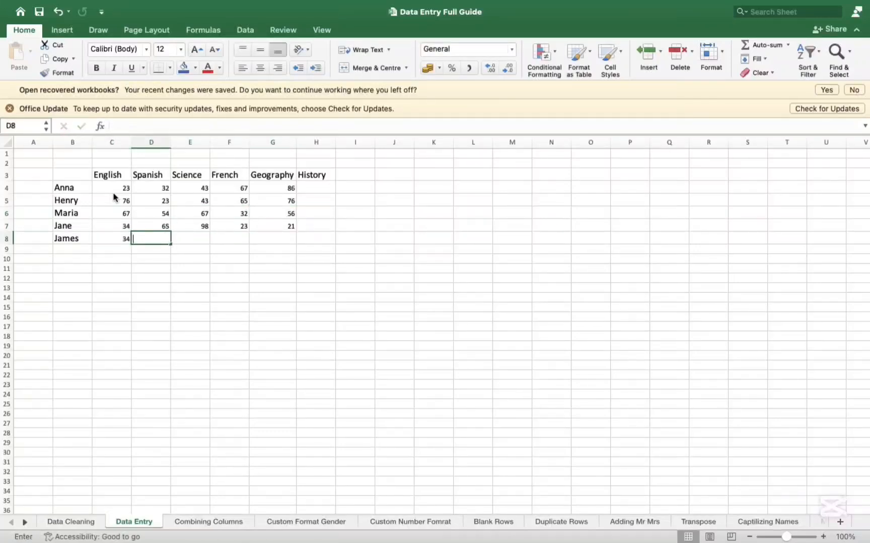
Enter the scores 34, 56, 78, 32, 21, 23 in C8:H8 and the History scores 54, 43, 23, 32 in H4:H7
{"action": "type", "text": " 34\t56\t78\t32\t21\t23"}
{"action": "key", "text": "Up"}
{"action": "type", "text": "32"}
{"action": "key", "text": "Up"}
{"action": "type", "text": "23"}
{"action": "key", "text": "Up"}
{"action": "type", "text": "43"}
{"action": "key", "text": "Up"}
{"action": "type", "text": "54"}
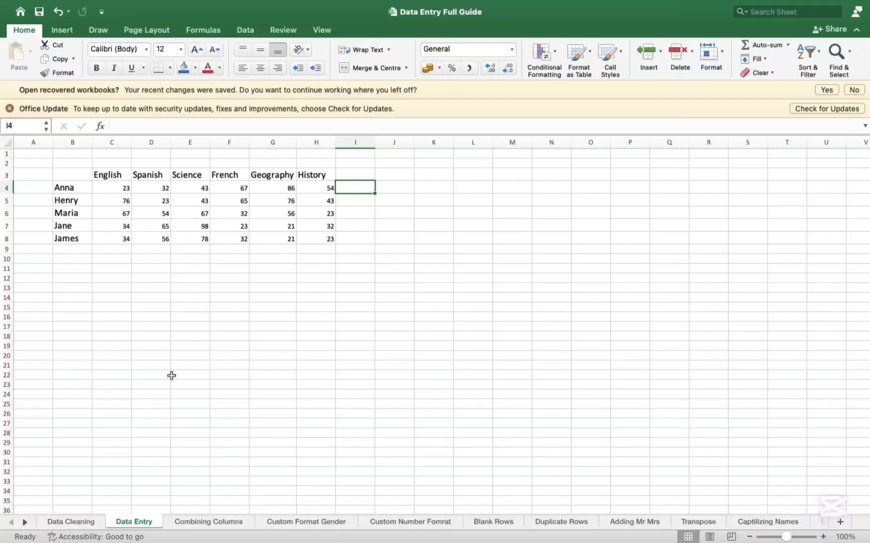
Total the first student's scores in cell I4 with the formula =SUM(C4:H4)
{"action": "type", "text": "="}
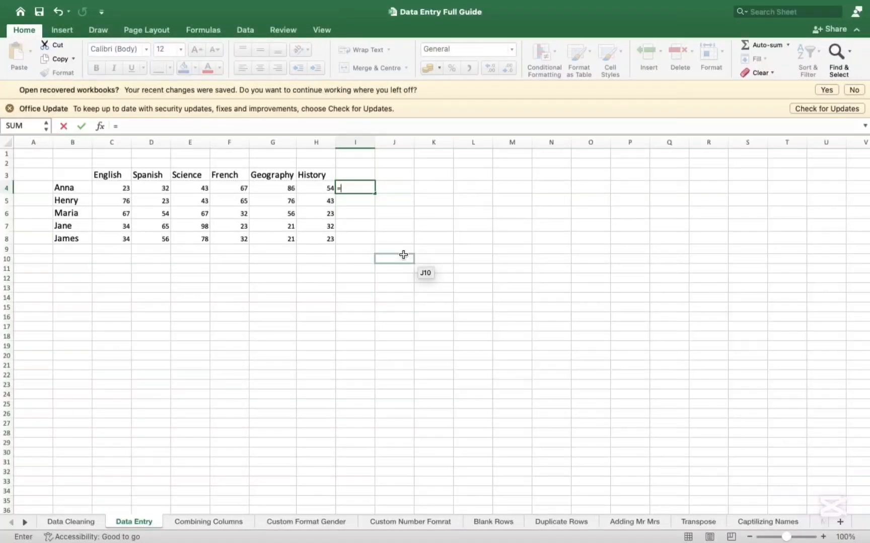
{"action": "type", "text": "SUM"}
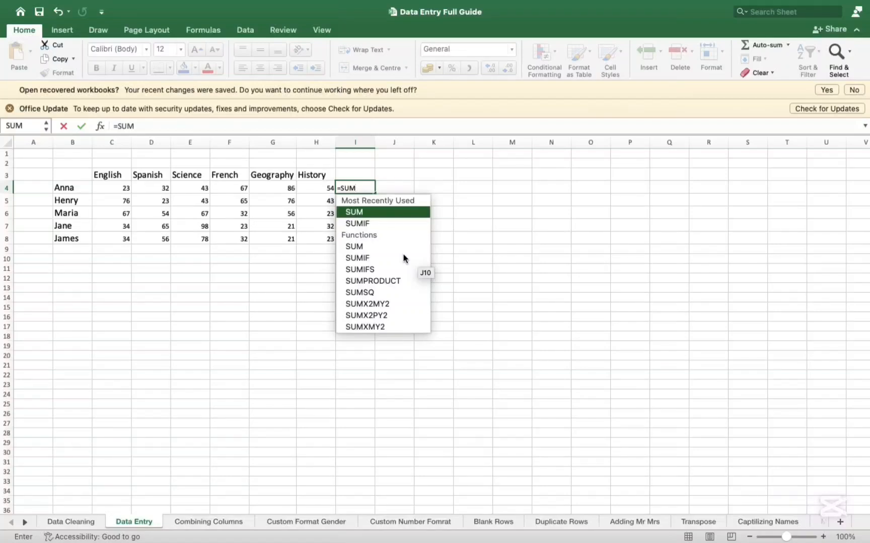
{"action": "type", "text": "("}
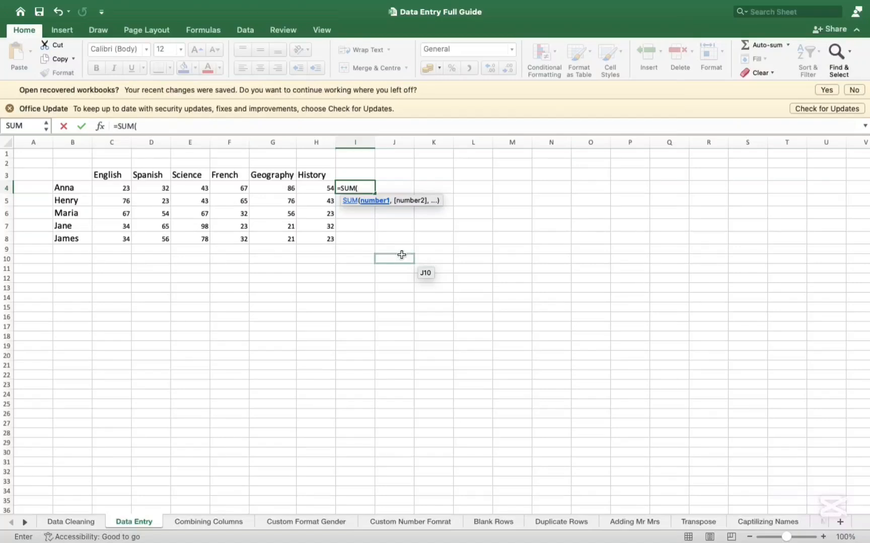
{"action": "left_click", "coordinate": [118, 188]}
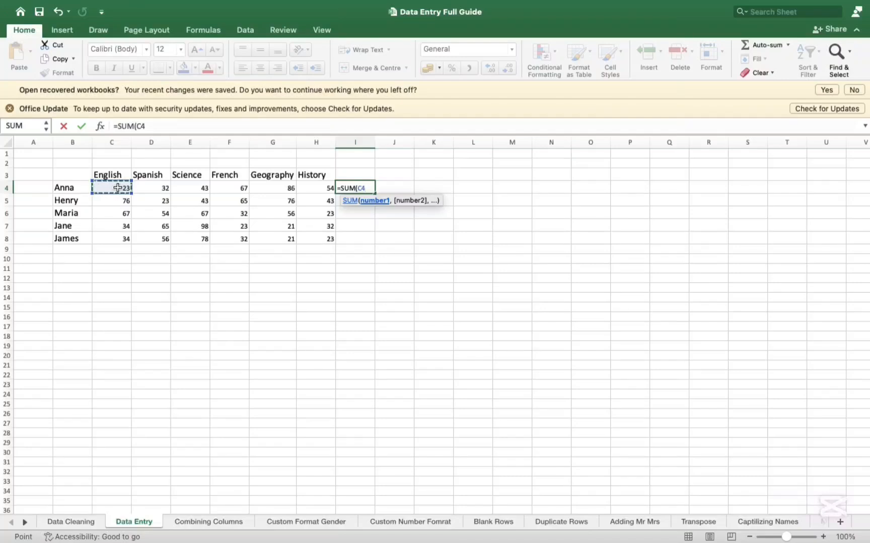
{"action": "type", "text": ":"}
{"action": "left_click", "coordinate": [311, 192]}
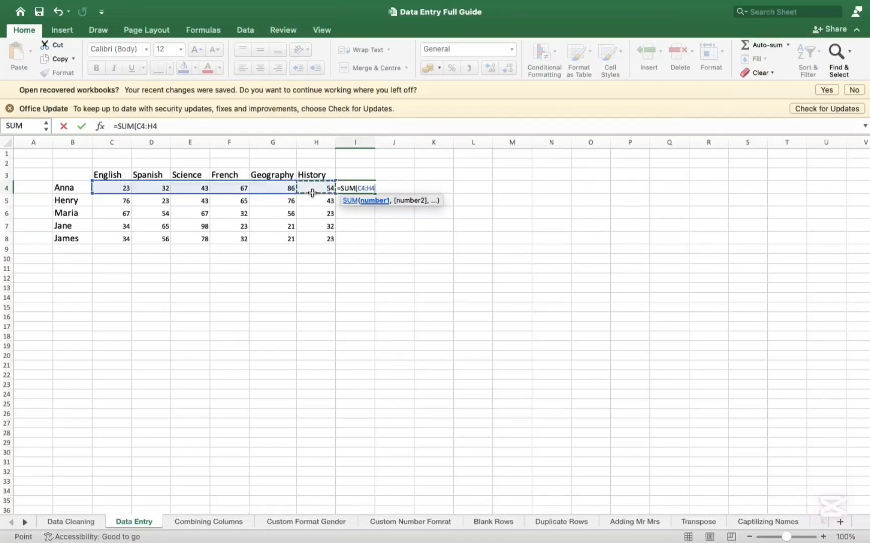
{"action": "type", "text": ")"}
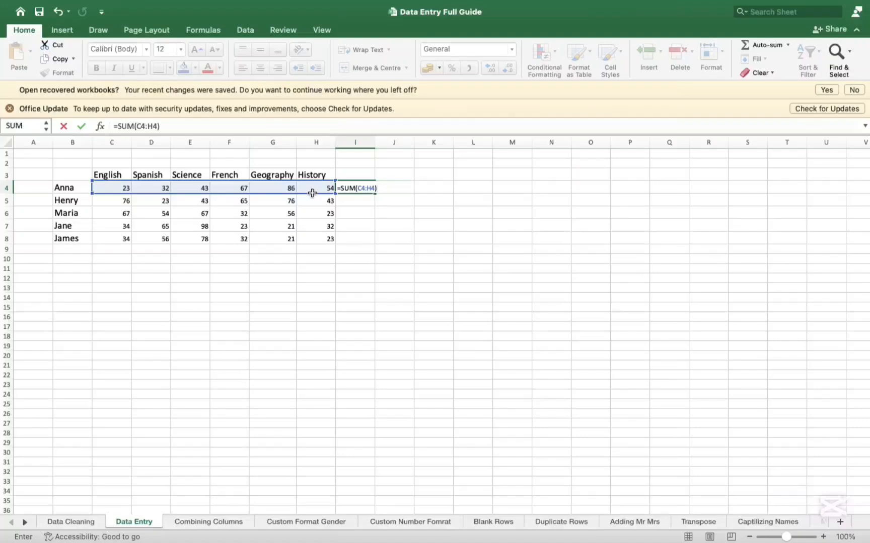
{"action": "key", "text": "Return"}
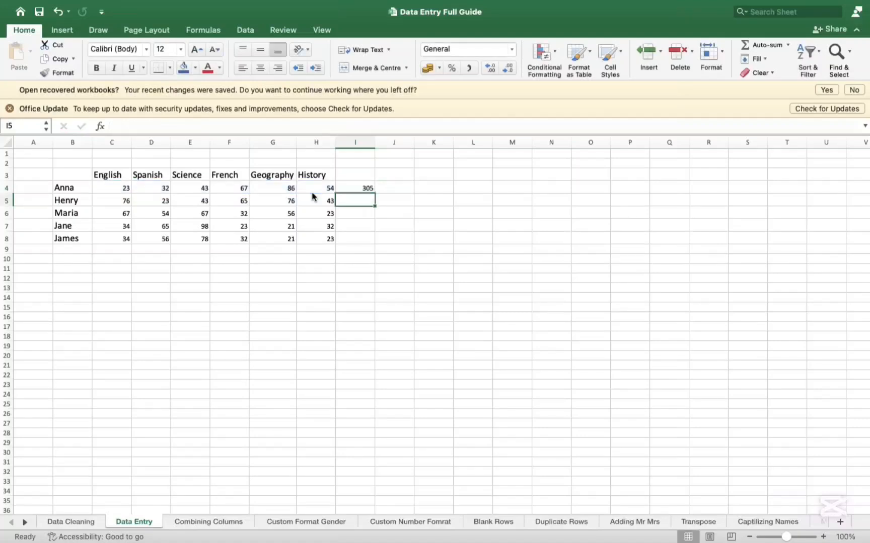
Fill the SUM formula from I4 down through I8 and label the column Total in cell I3
{"action": "left_click", "coordinate": [369, 189]}
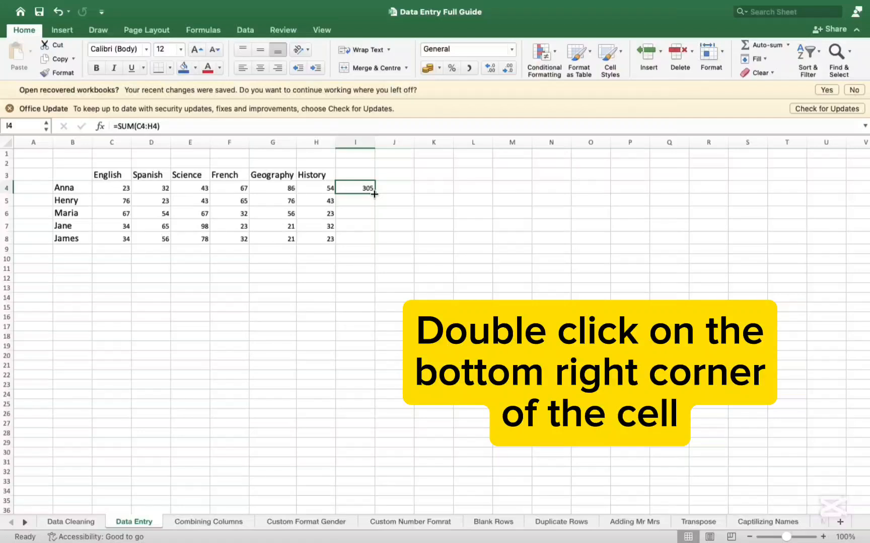
{"action": "double_click", "coordinate": [374, 194]}
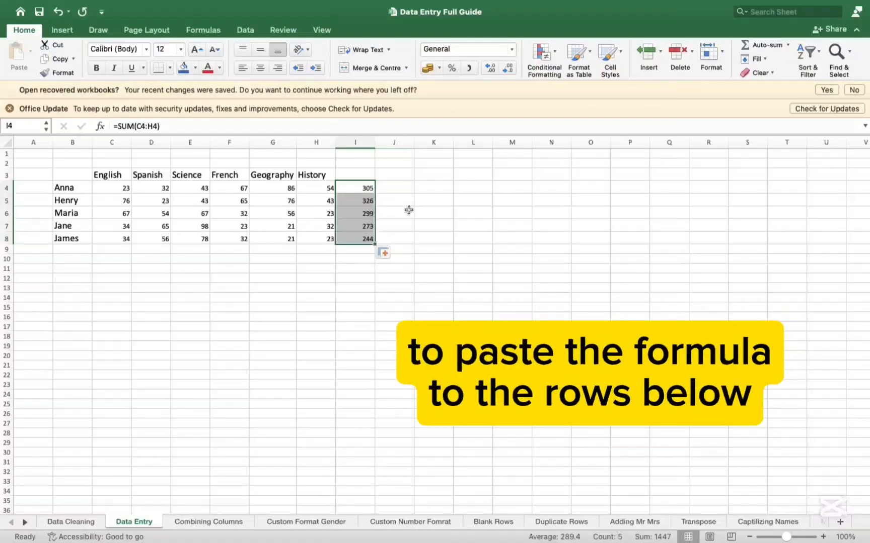
{"action": "left_click", "coordinate": [348, 175]}
{"action": "type", "text": "To"}
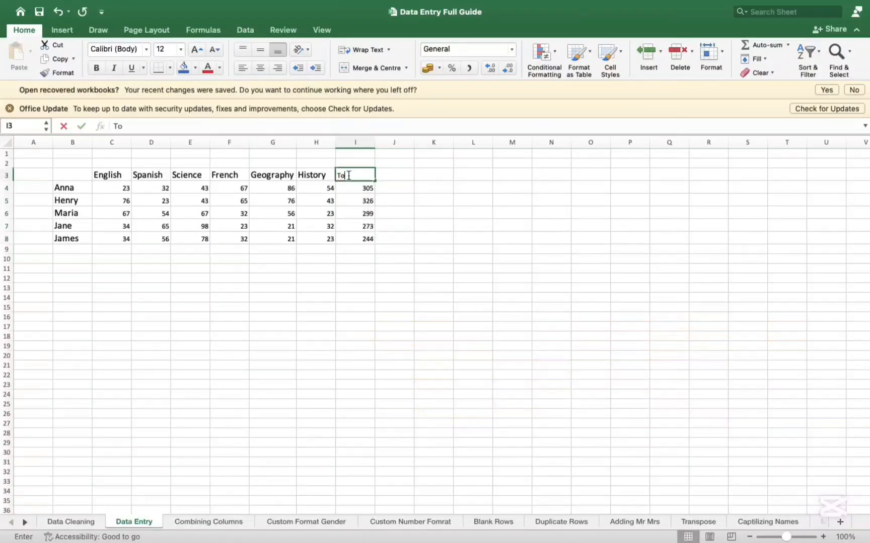
{"action": "type", "text": "tal"}
{"action": "key", "text": "Return"}
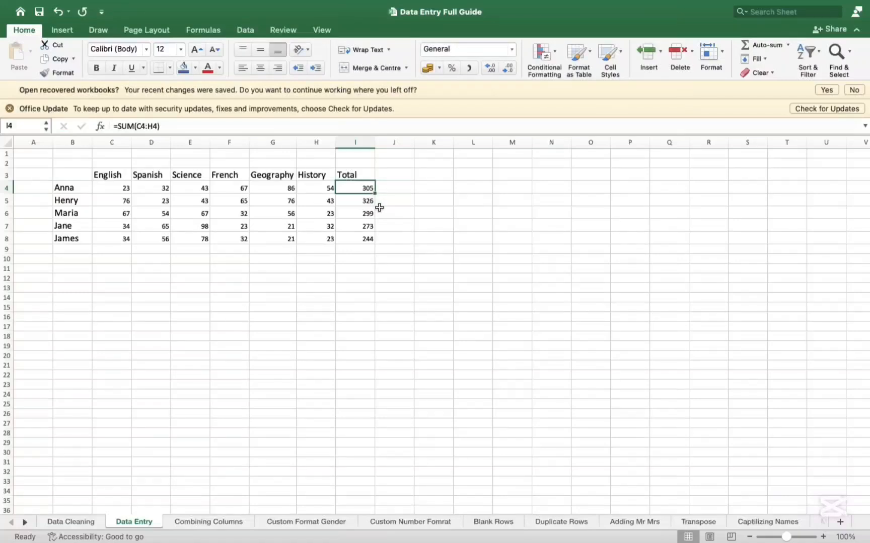
Fill the header cells C3:I3, from English to Total, with the standard yellow colour
{"action": "left_click", "coordinate": [111, 258]}
{"action": "left_click_drag", "start_coordinate": [109, 174], "coordinate": [356, 173]}
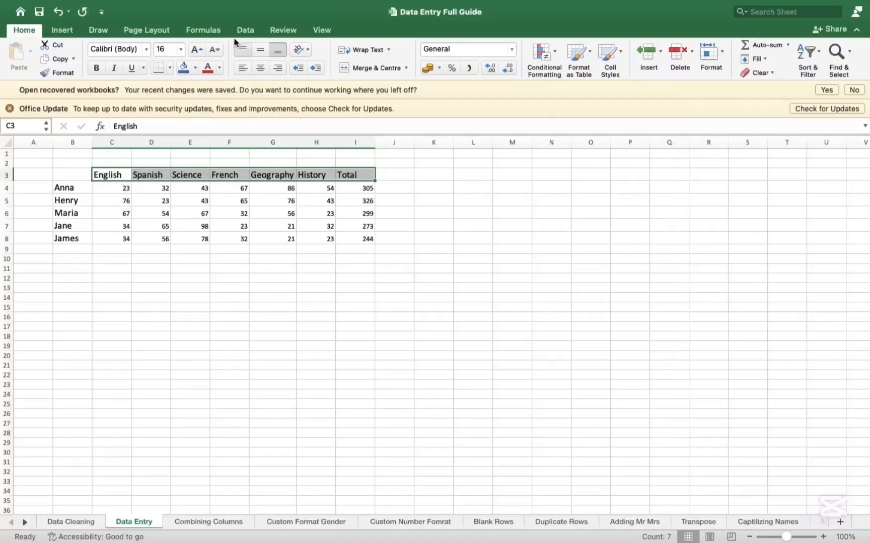
{"action": "left_click", "coordinate": [195, 68]}
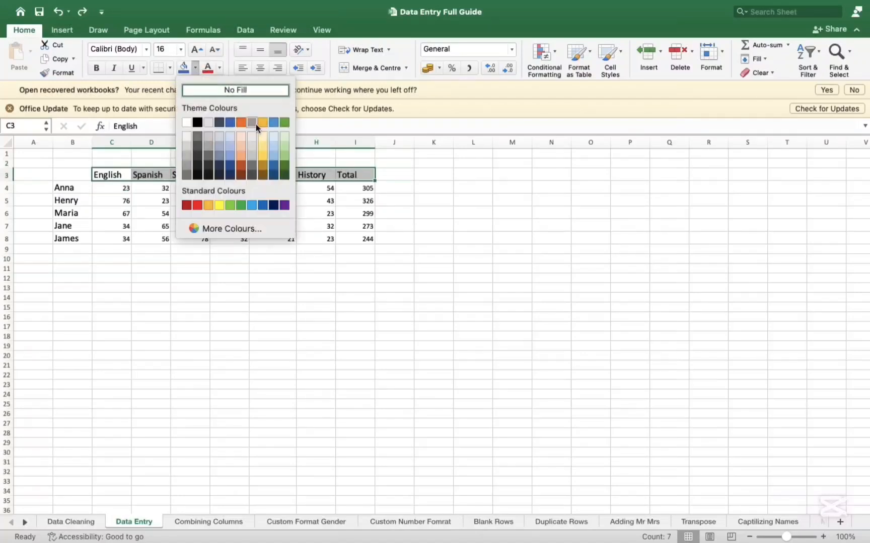
{"action": "left_click", "coordinate": [219, 207]}
{"action": "left_click", "coordinate": [69, 270]}
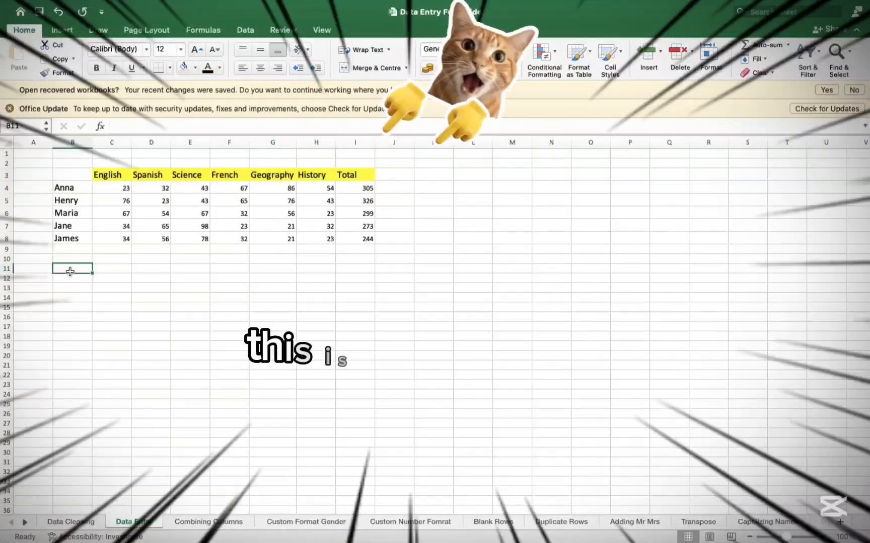